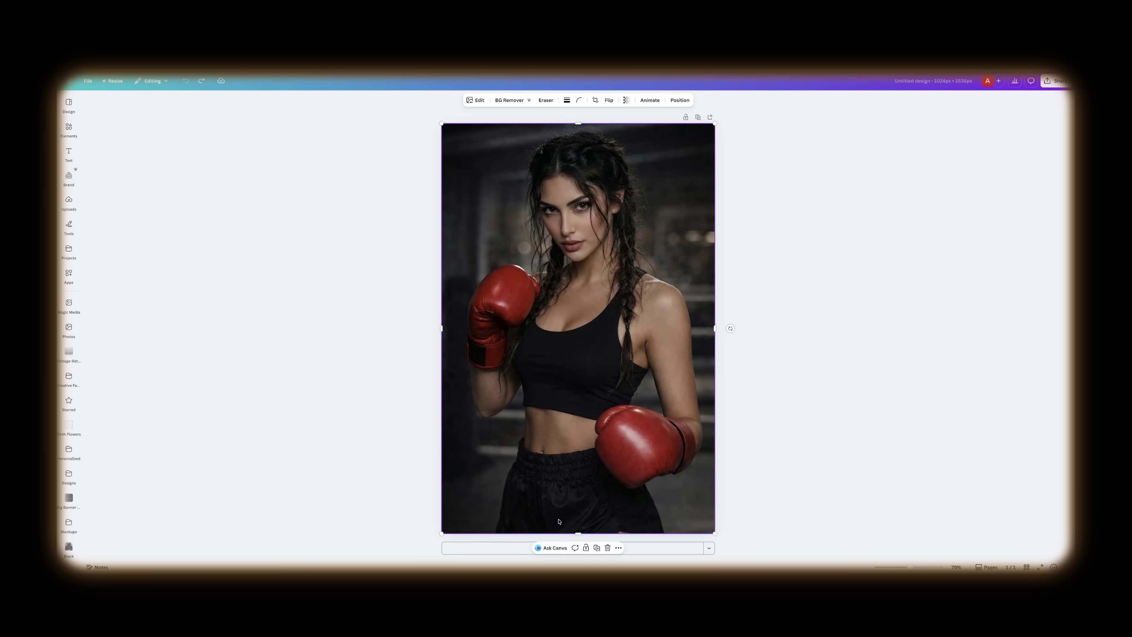
Crop the portrait's bottom and sides to a centred square.
left_click_drag(578, 534, 590, 265)
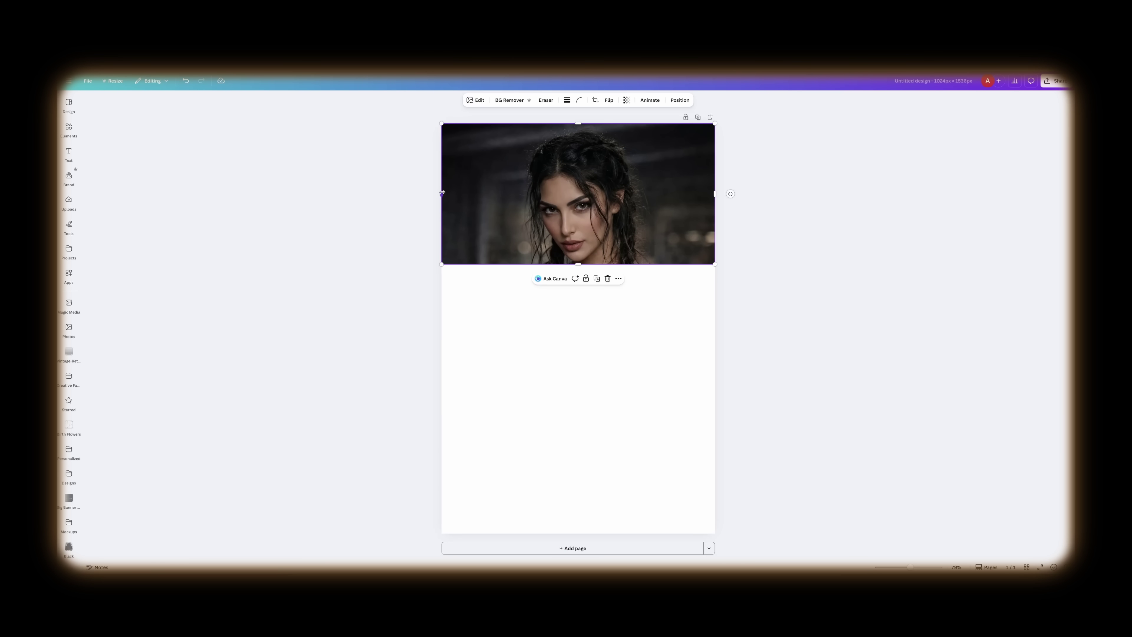
left_click_drag(442, 193, 516, 194)
left_click_drag(715, 193, 650, 194)
Make a resized 1024 × 1024 px copy of the design.
left_click(115, 81)
left_click(130, 190)
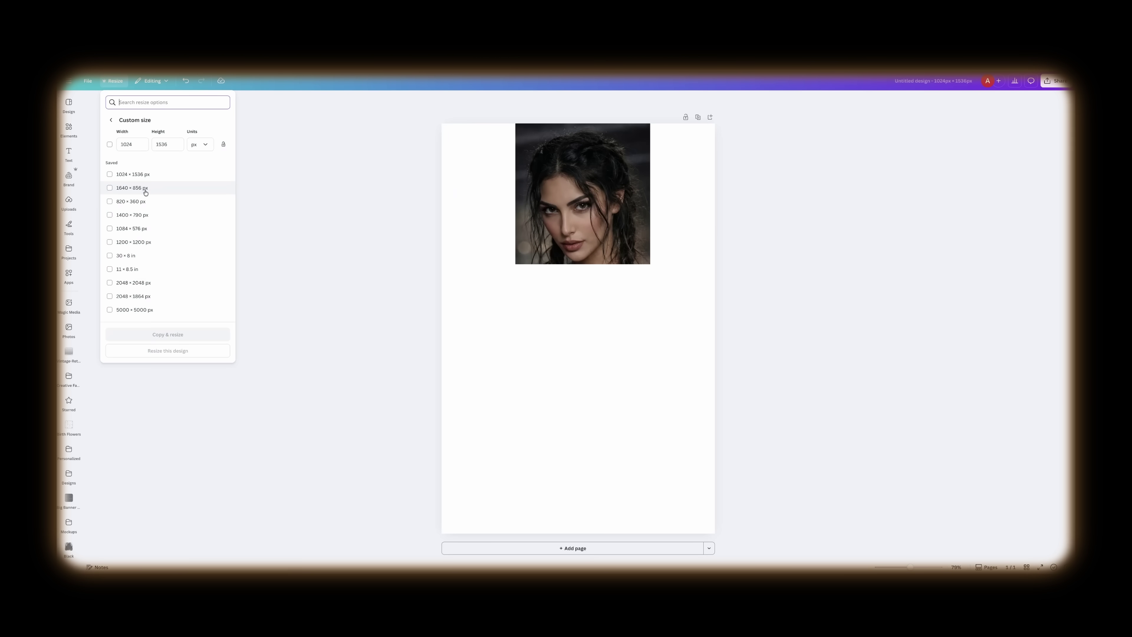
key("Tab")
type("1024")
left_click(187, 360)
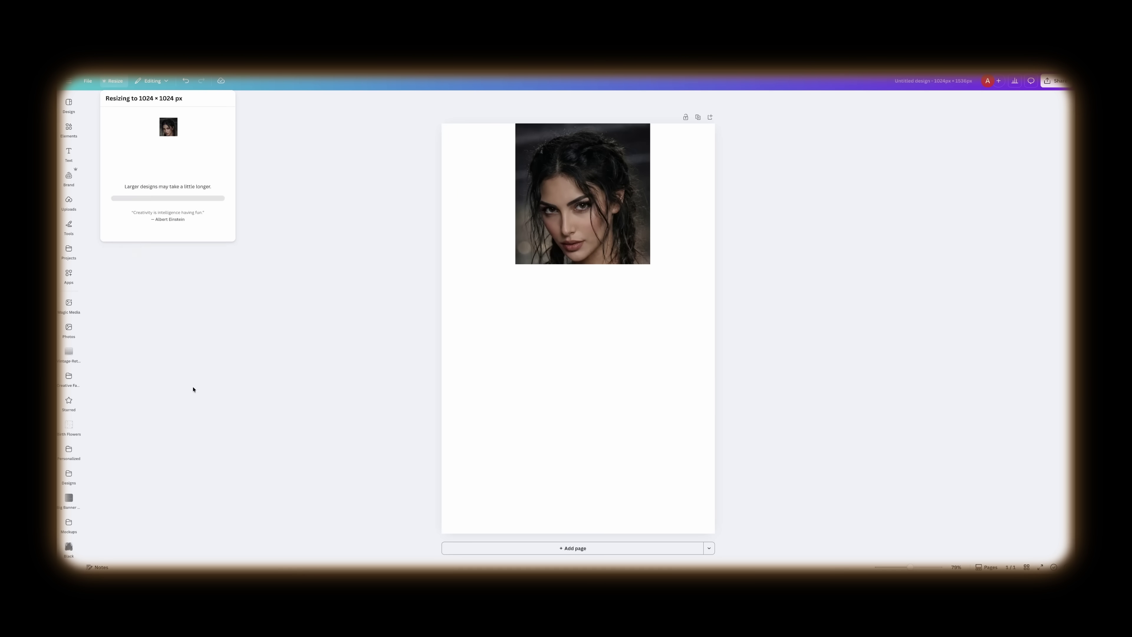
Download the square 1024 × 1024 image from Canva.
left_click(1054, 80)
left_click(951, 203)
left_click(1001, 233)
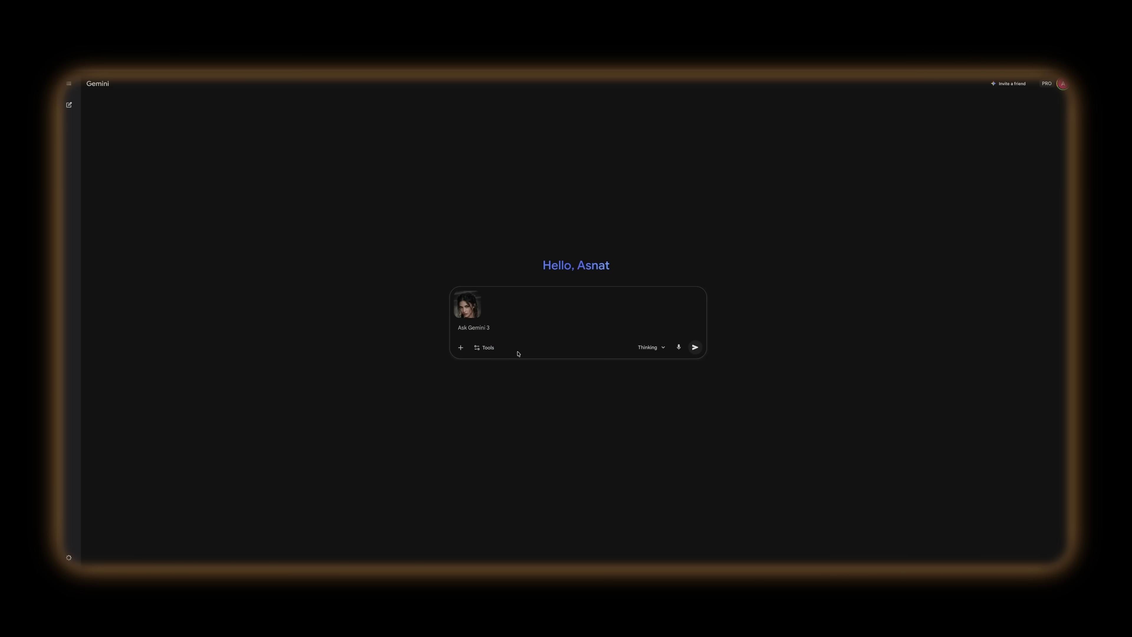
left_click(650, 347)
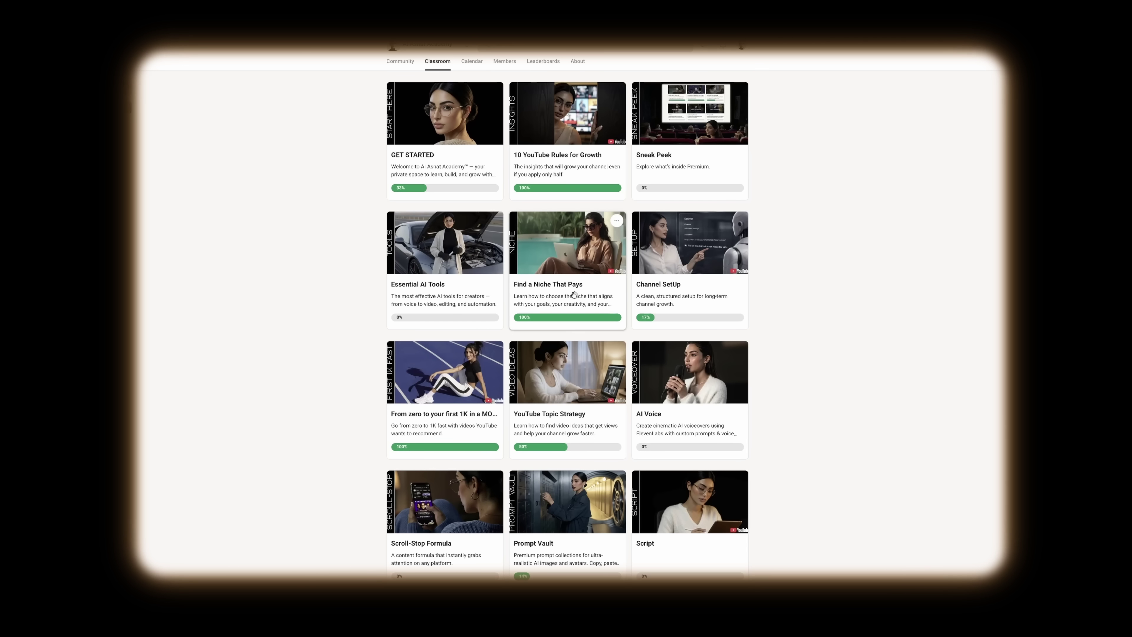
scroll(577, 339, "down", 1)
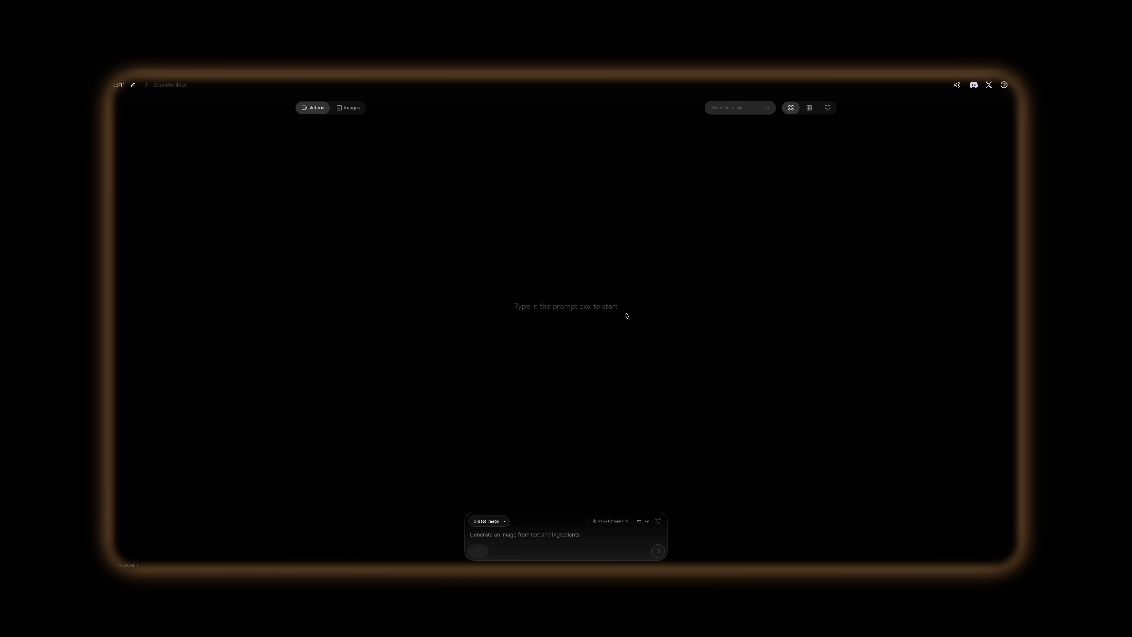
Switch Flow to Images and check Landscape 16:9, 2 outputs and Nano Banana Pro.
left_click(352, 107)
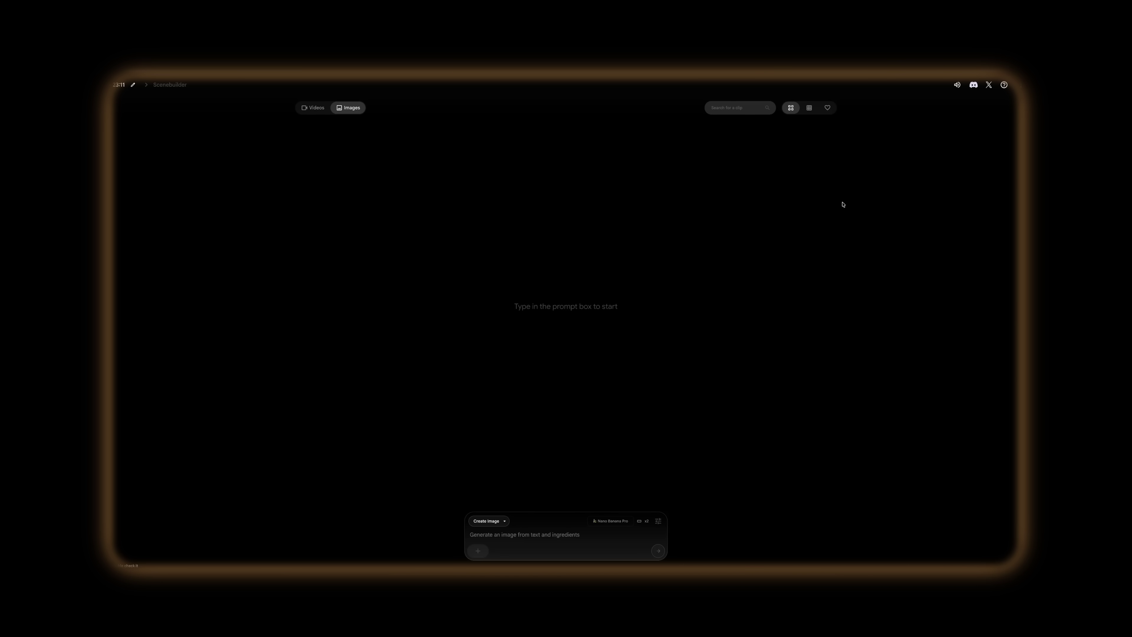
left_click(658, 521)
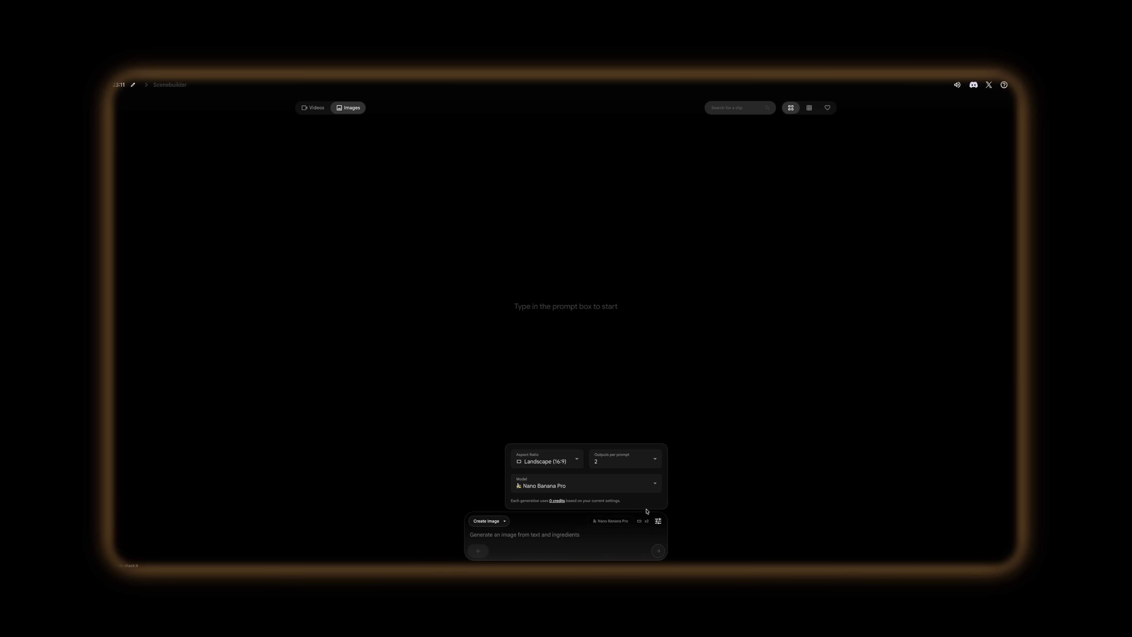
left_click(761, 474)
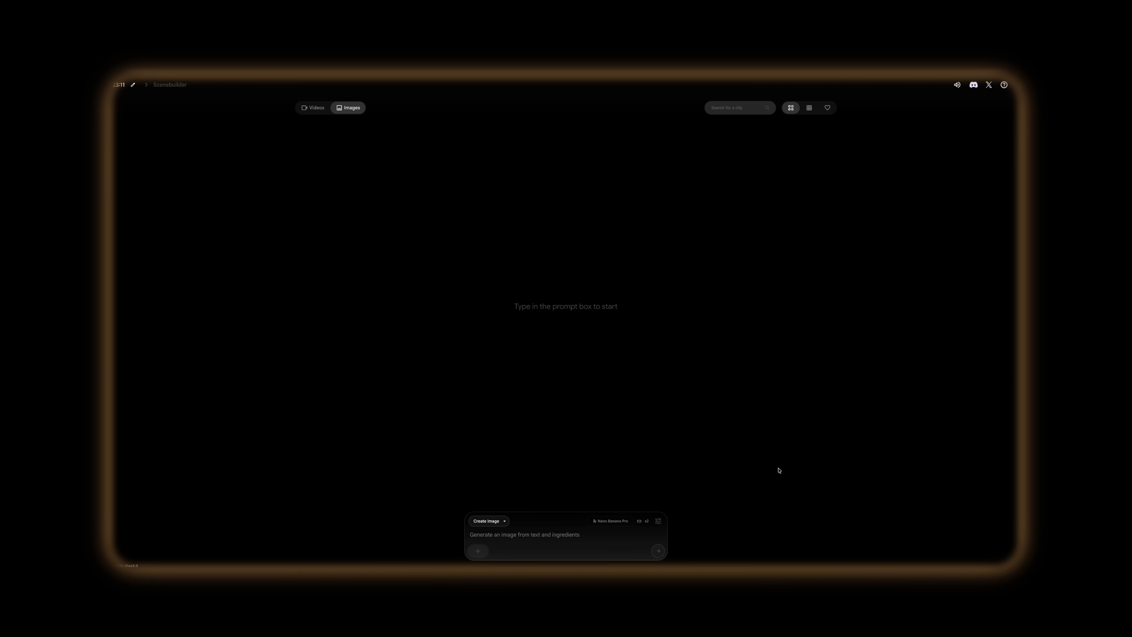
left_click(658, 521)
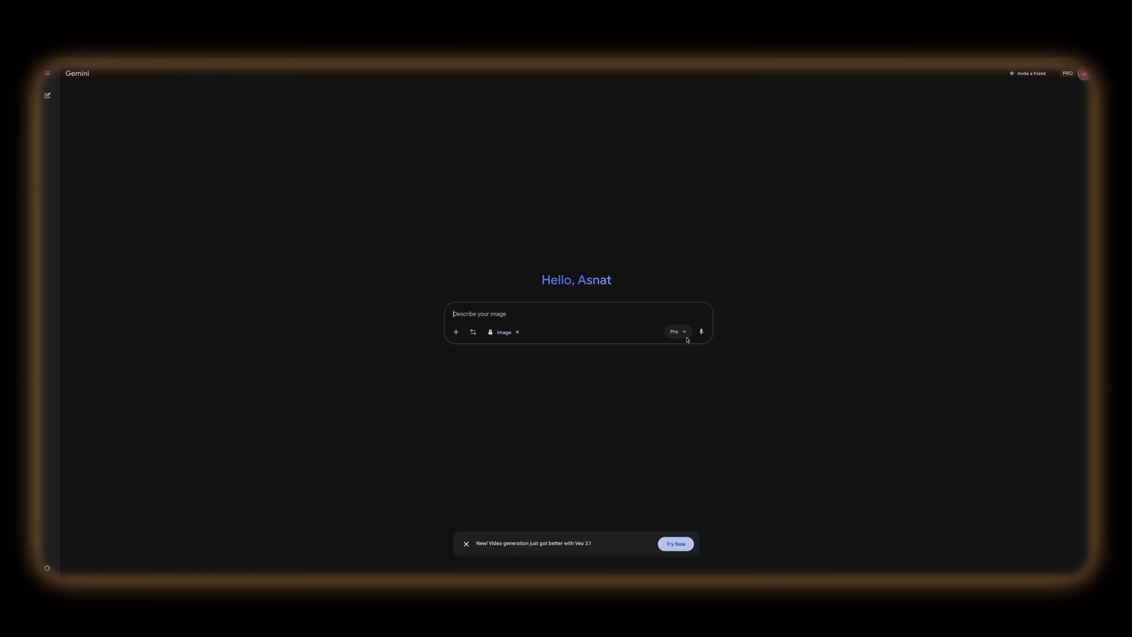
Keep the Pro model and send the boxer image with the 16:9-version request.
left_click(682, 334)
left_click(674, 398)
key("ctrl+v")
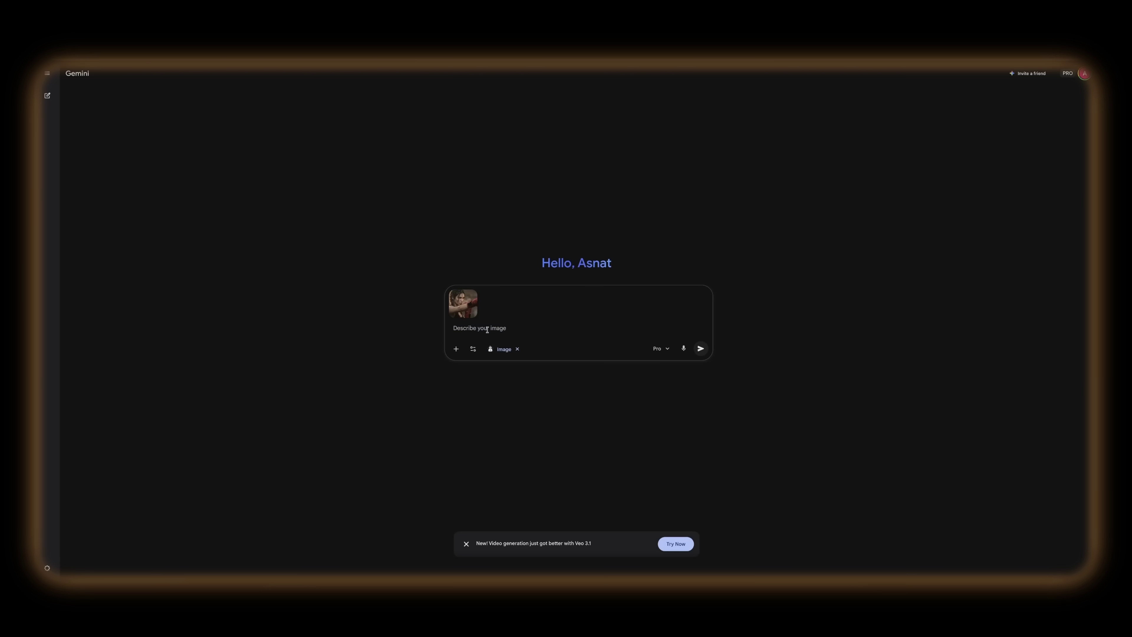
type("Change the reference image to a 16:9 aspect ratio and keep everything else the same.")
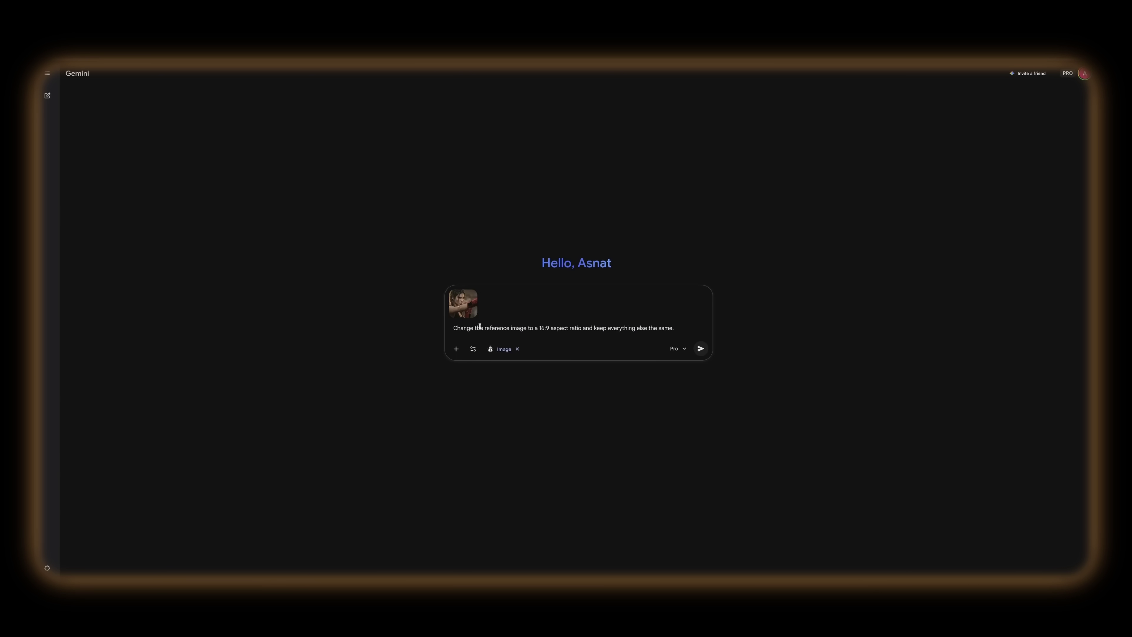
left_click(701, 348)
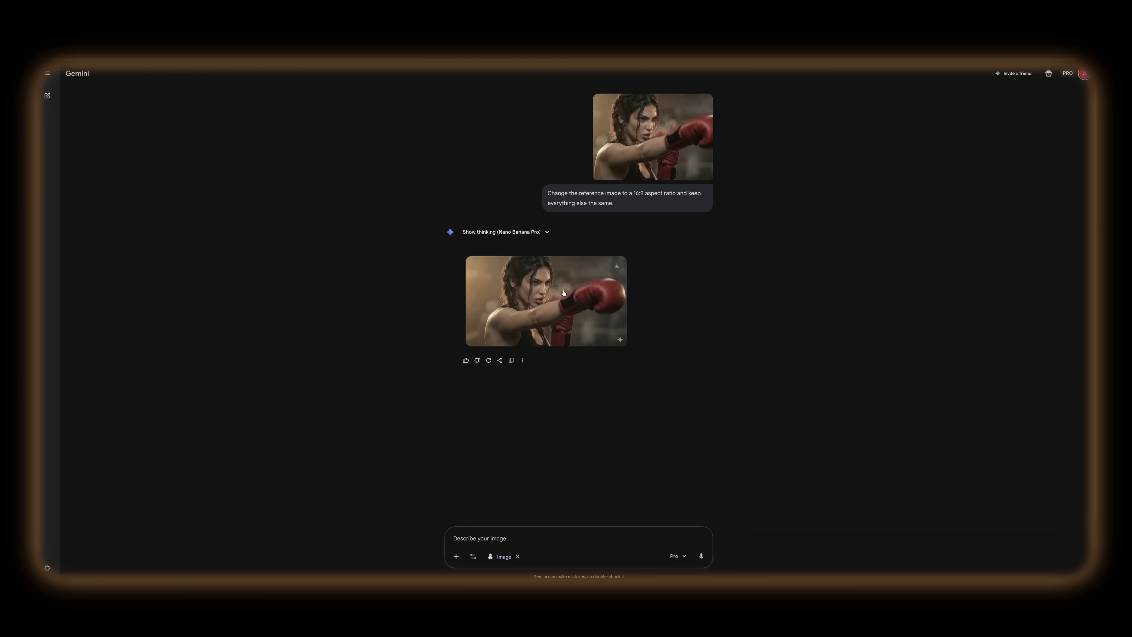
View the generated 16:9 image full-size and compare it with the original upload.
left_click(564, 293)
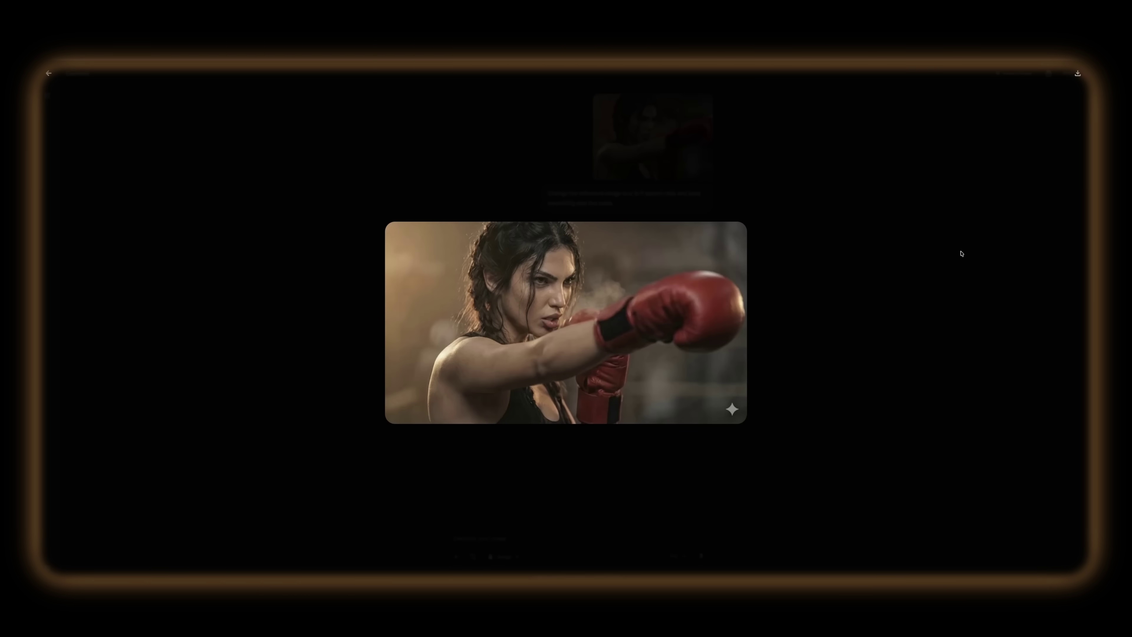
left_click(960, 254)
left_click(704, 170)
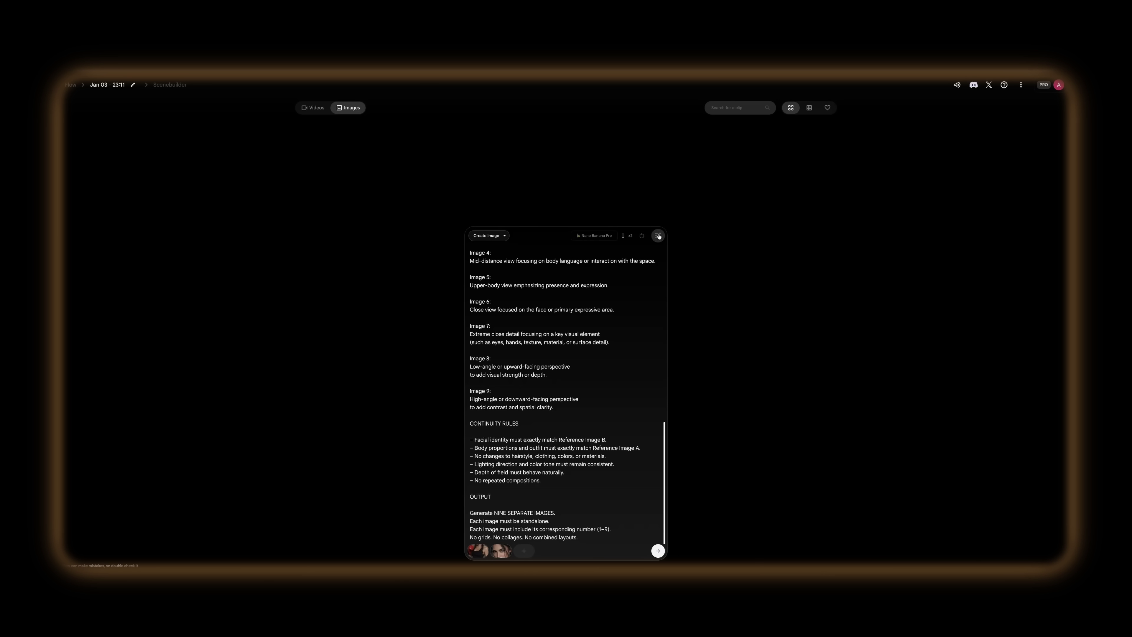
Set aspect ratio to Landscape (16:9), generate the nine-shot boxer sets and open the first result.
left_click(658, 236)
left_click(569, 176)
left_click(557, 137)
left_click(722, 228)
left_click(659, 552)
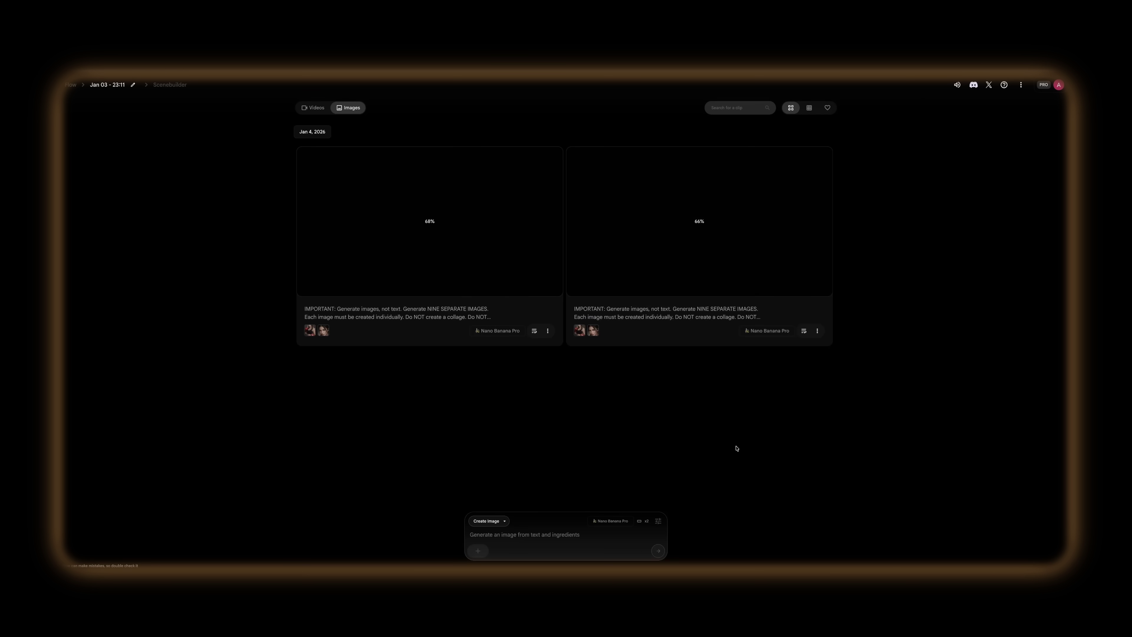
left_click(506, 224)
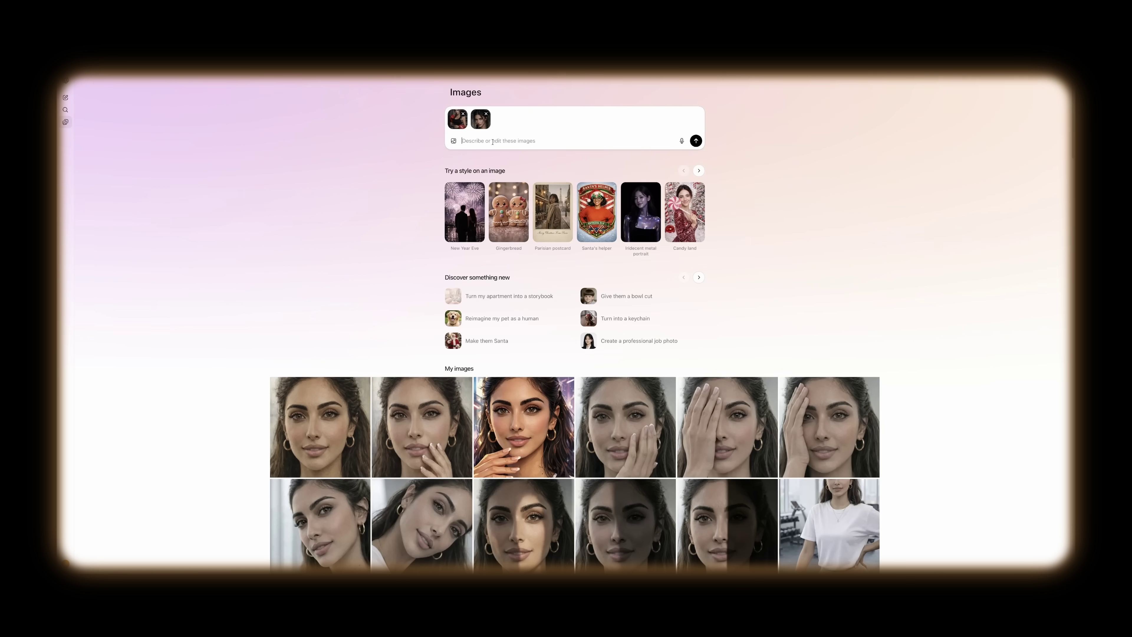
Paste the nine-separate-images prompt and send it with both boxer reference images.
key("ctrl+v")
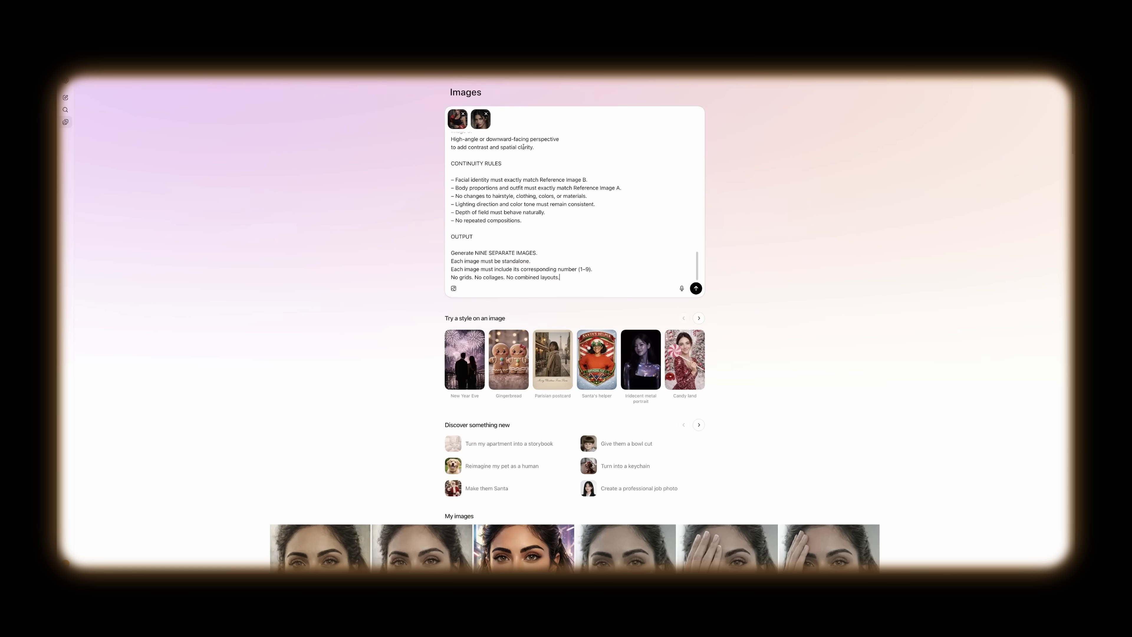
left_click(696, 289)
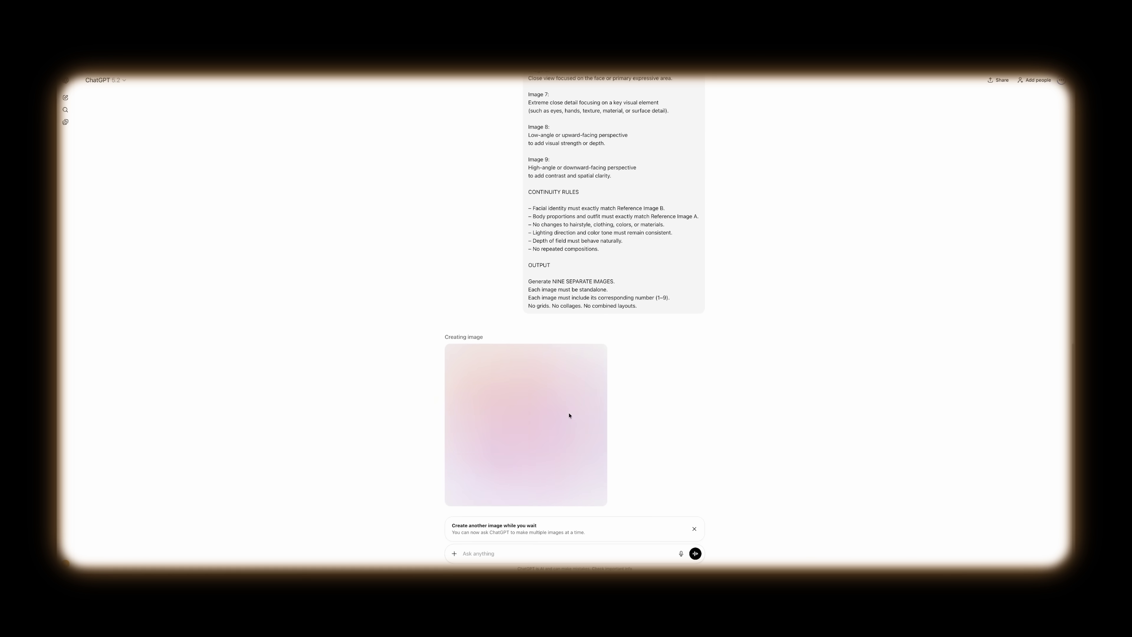
scroll(569, 415, "down", 2)
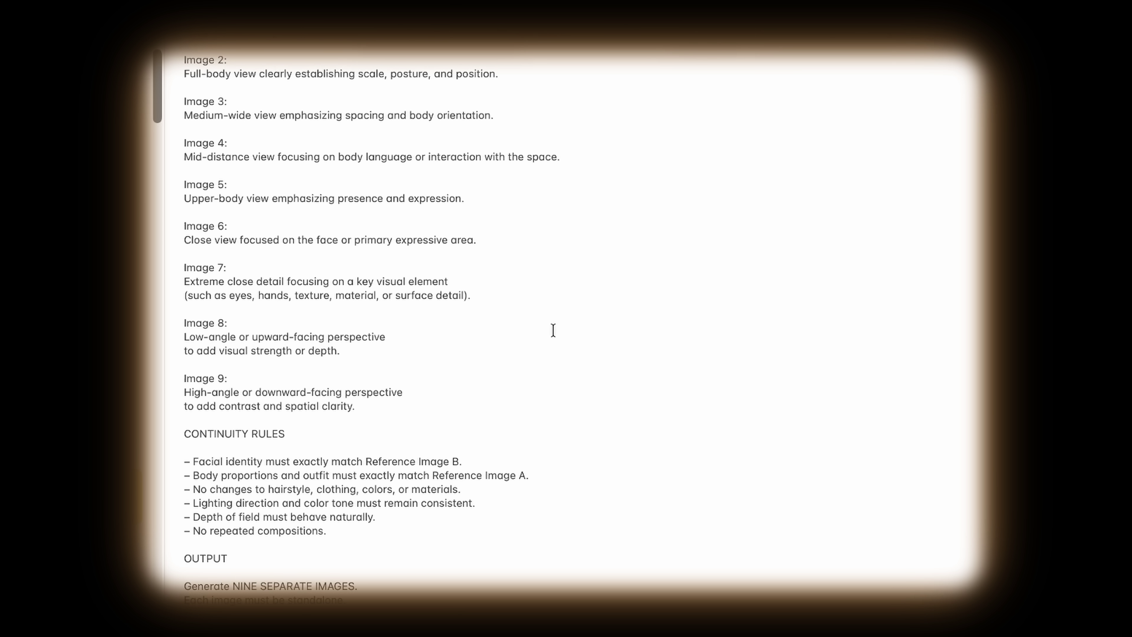
scroll(555, 331, "down", 6)
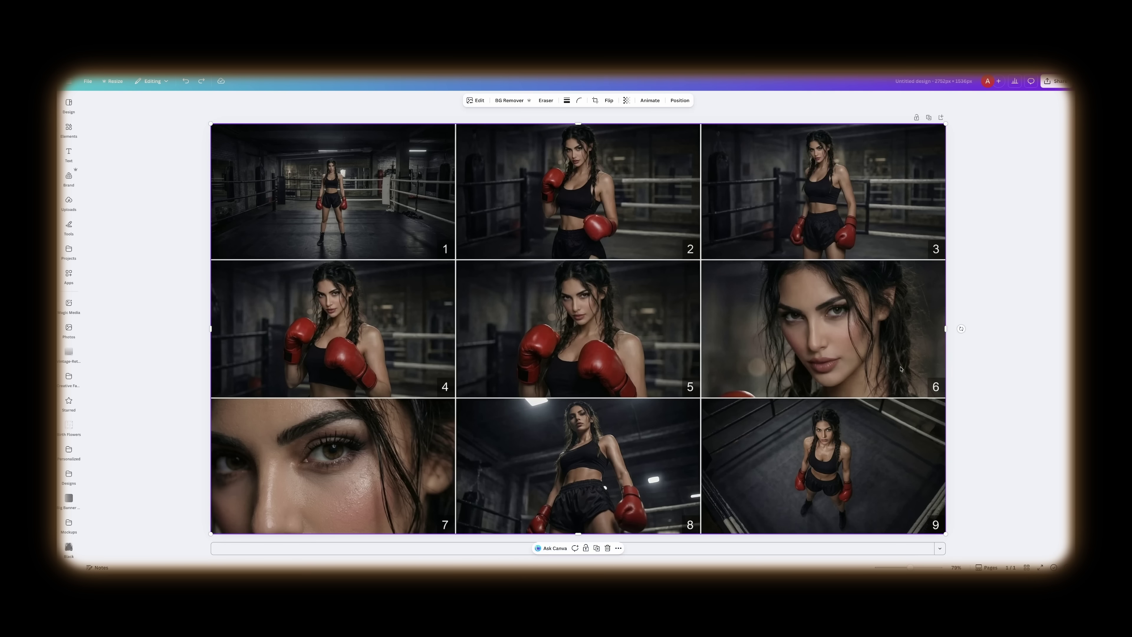
Crop the grid from the right and top to frame 7 and open its download settings.
left_click_drag(946, 327, 459, 368)
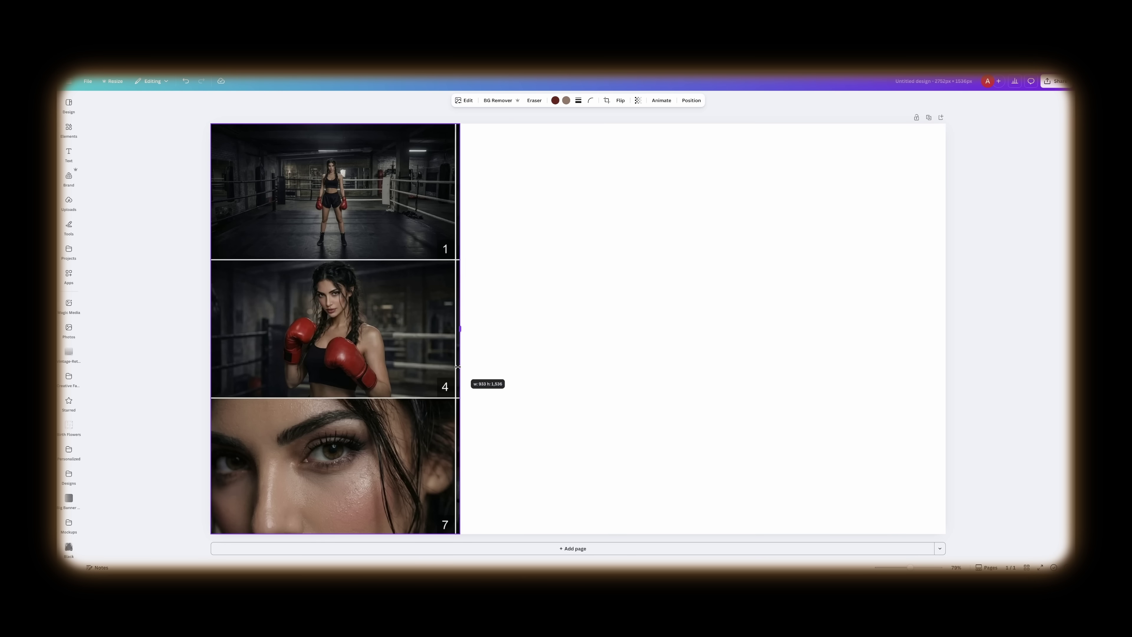
left_click_drag(332, 123, 352, 317)
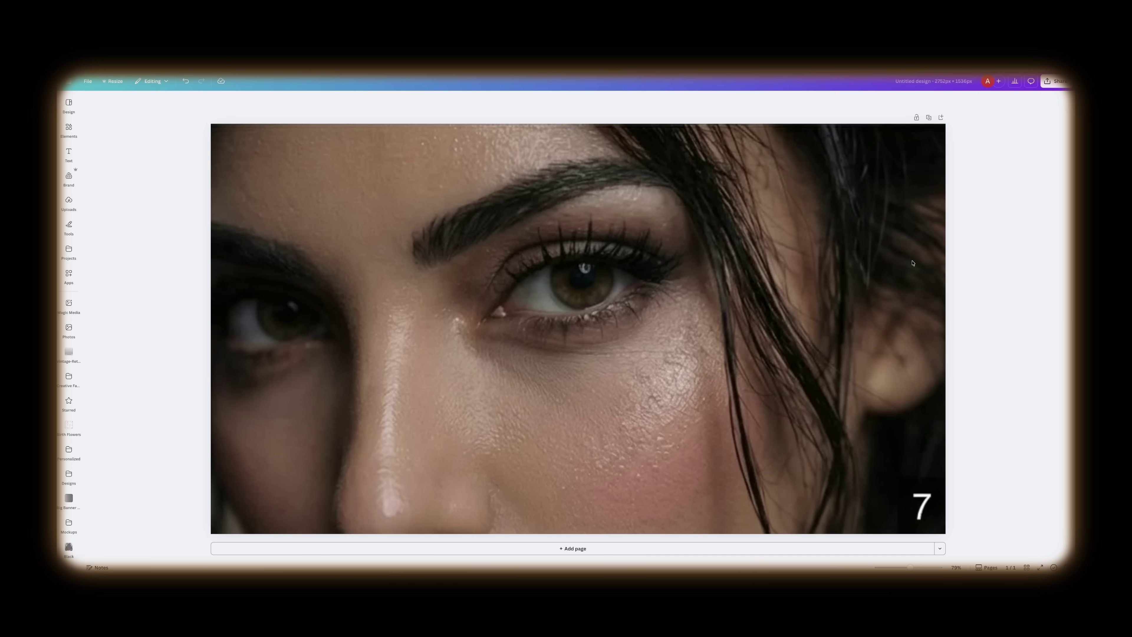
left_click(1054, 81)
left_click(951, 223)
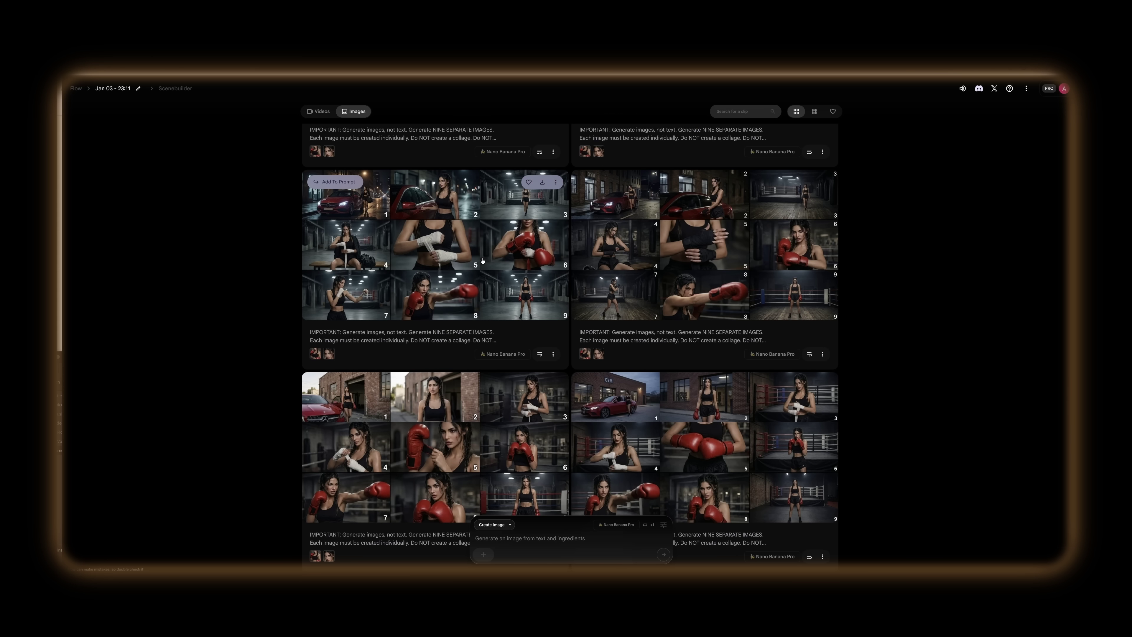
Add the nine-frame grid to the prompt and generate 'Extract frame number one.'.
left_click(482, 260)
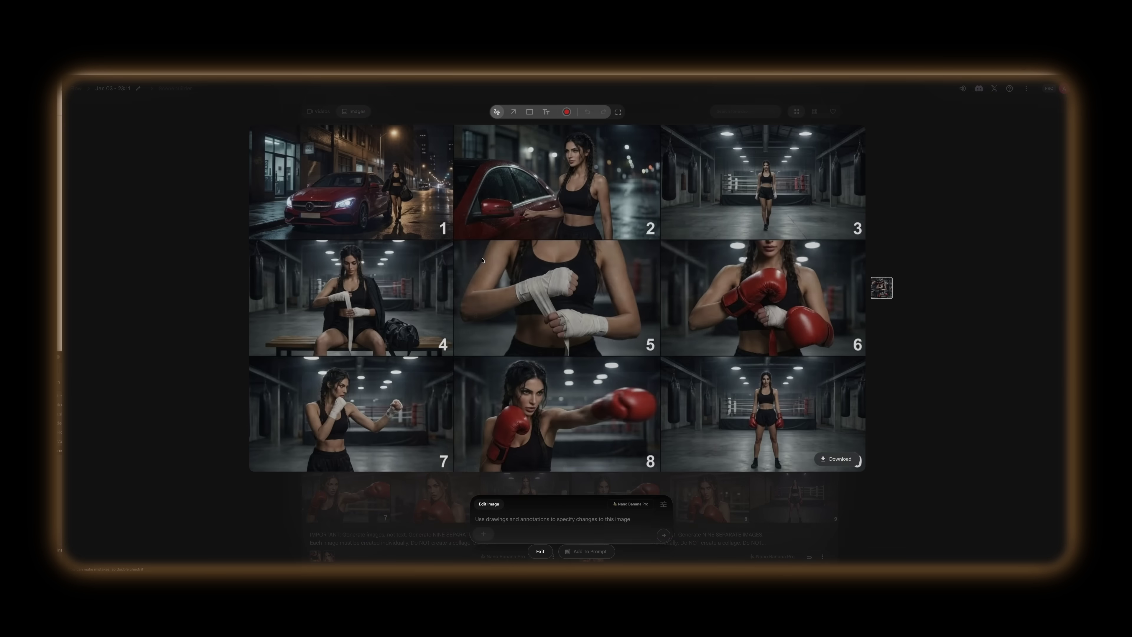
left_click(540, 552)
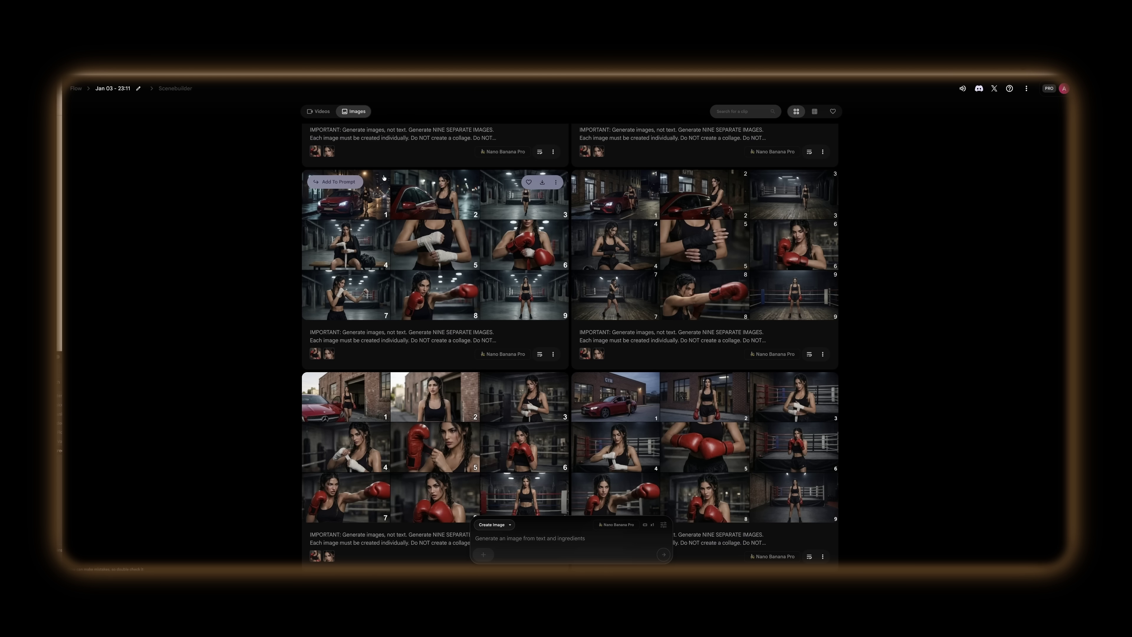
type("Extract frame number one.")
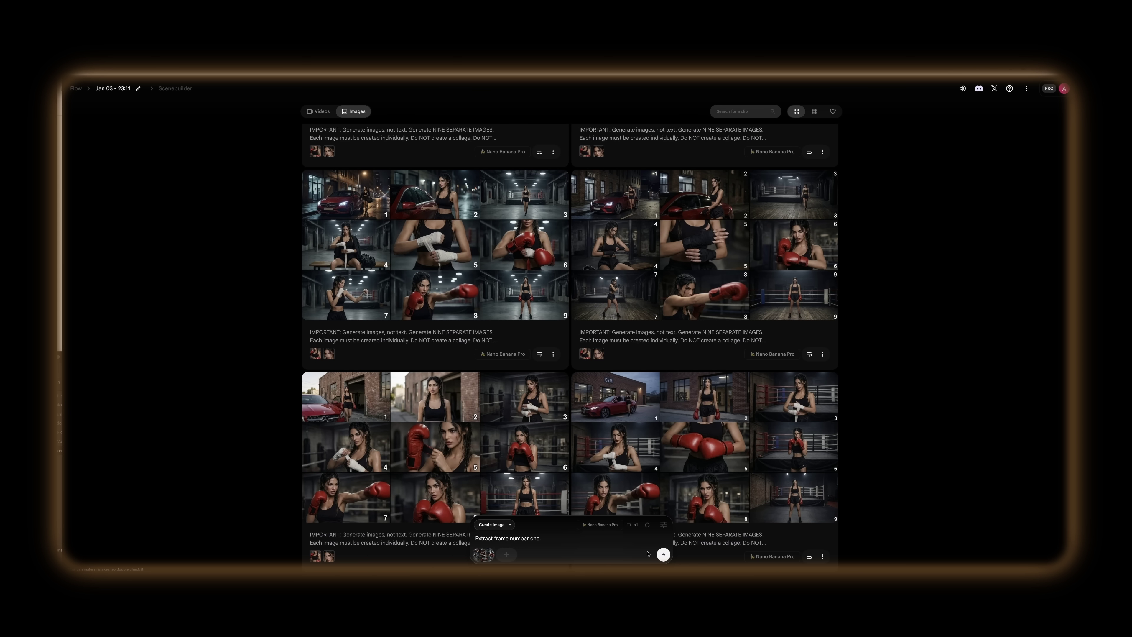
left_click(663, 555)
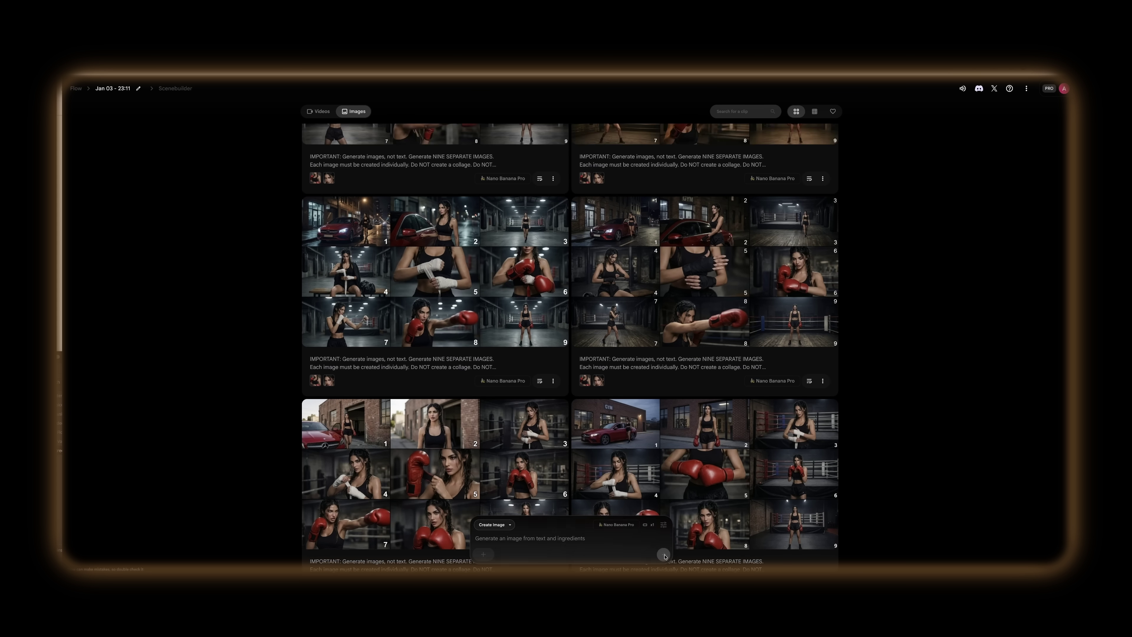
View the extracted frame one, then attach the nine-frame grid to a new ChatGPT chat.
left_click(506, 264)
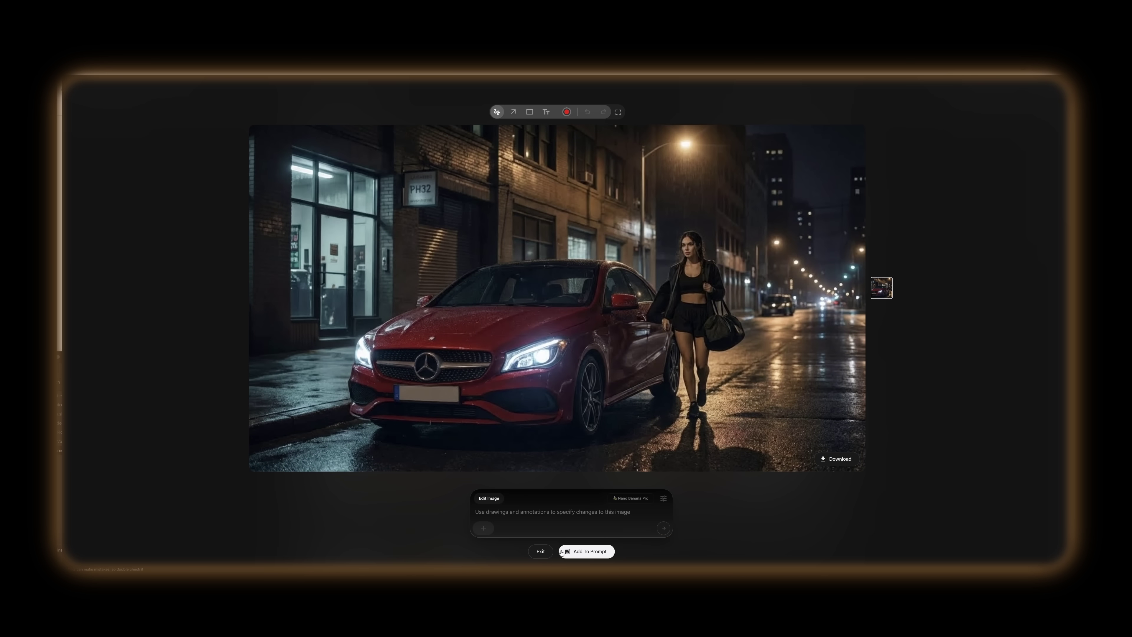
left_click(541, 552)
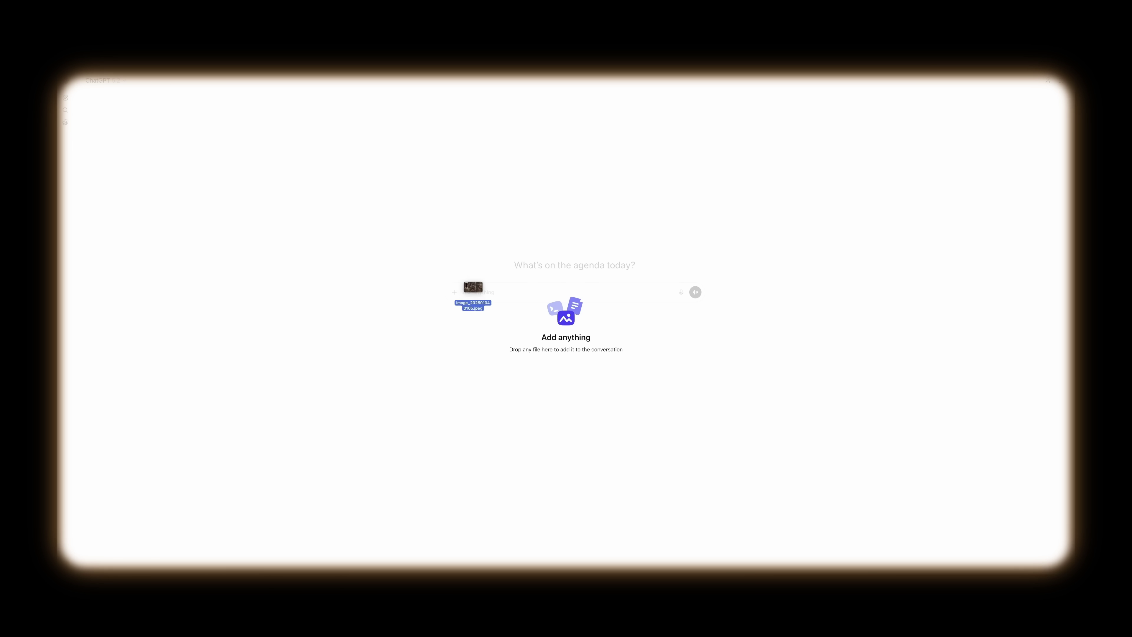
left_click_drag(472, 289, 521, 323)
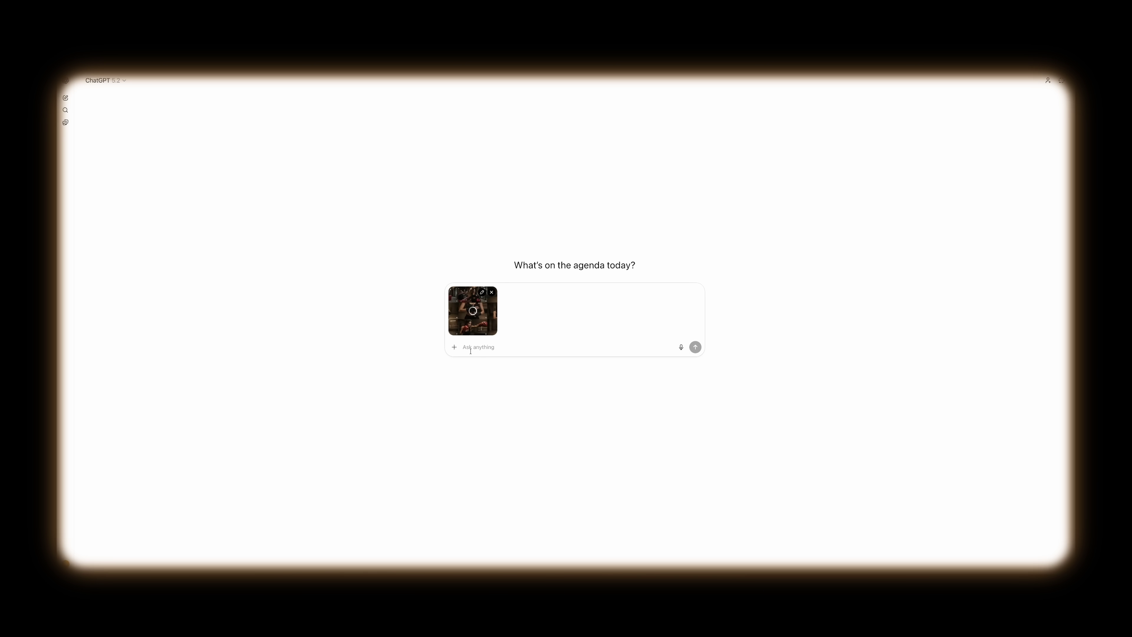
Send the animation-prompt request with [NAME OF VIDEO APP] replaced by VEO 3.
left_click(488, 326)
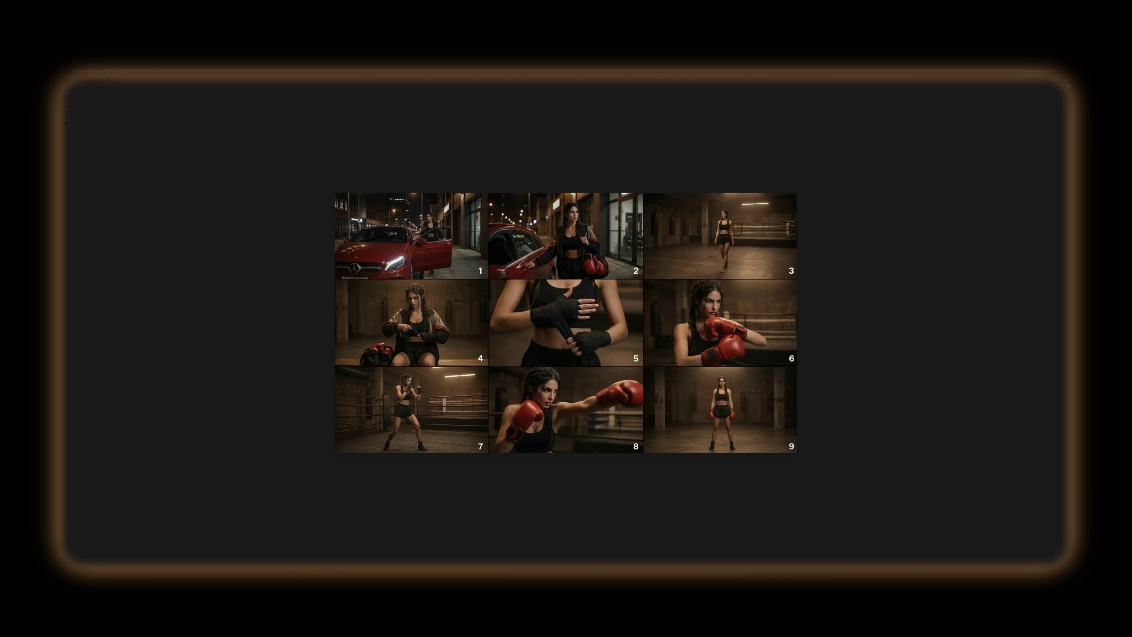
key("Escape")
key("super+v")
scroll(489, 461, "down", 3)
left_click_drag(489, 461, 538, 459)
type("VEO 3")
left_click(695, 494)
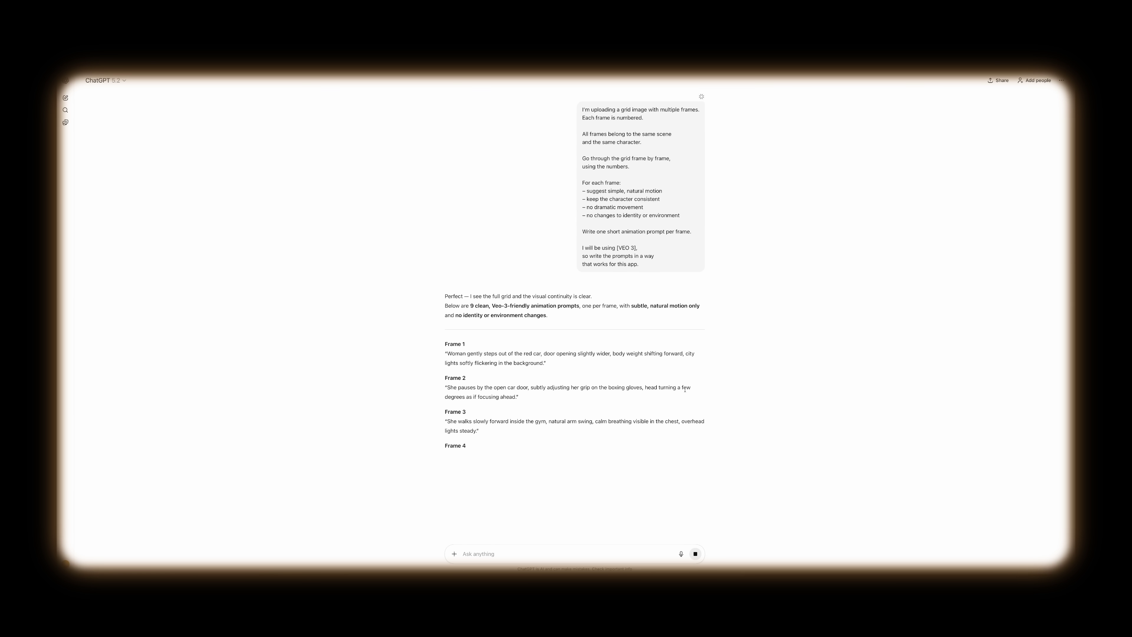
Review the VEO 3 prompts, then pick the title text colour and a V3 Cross Dissolve in Resolve.
scroll(691, 389, "down", 3)
scroll(694, 388, "down", 2)
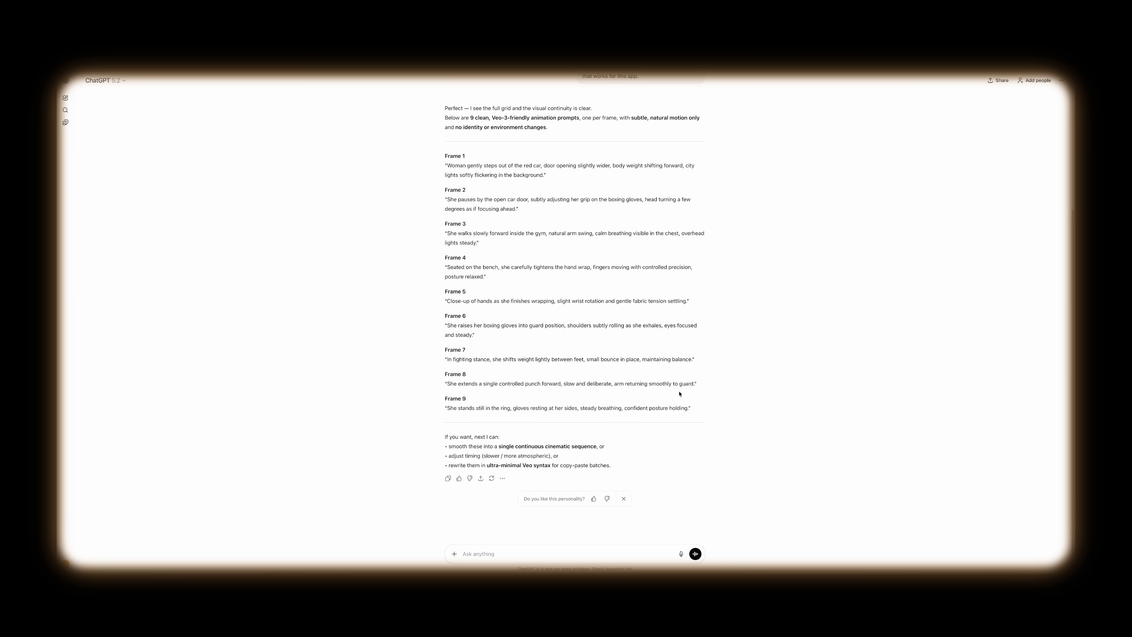
scroll(708, 386, "up", 4)
left_click_drag(634, 227, 590, 227)
scroll(717, 266, "up", 1)
left_click(775, 271)
scroll(758, 315, "down", 5)
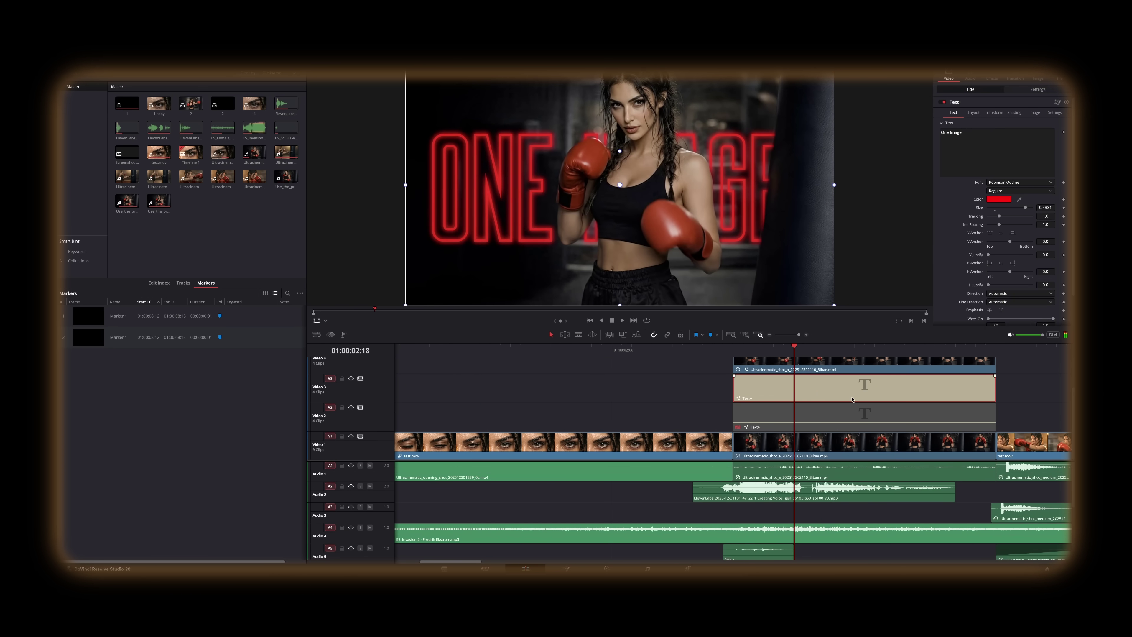
left_click(999, 199)
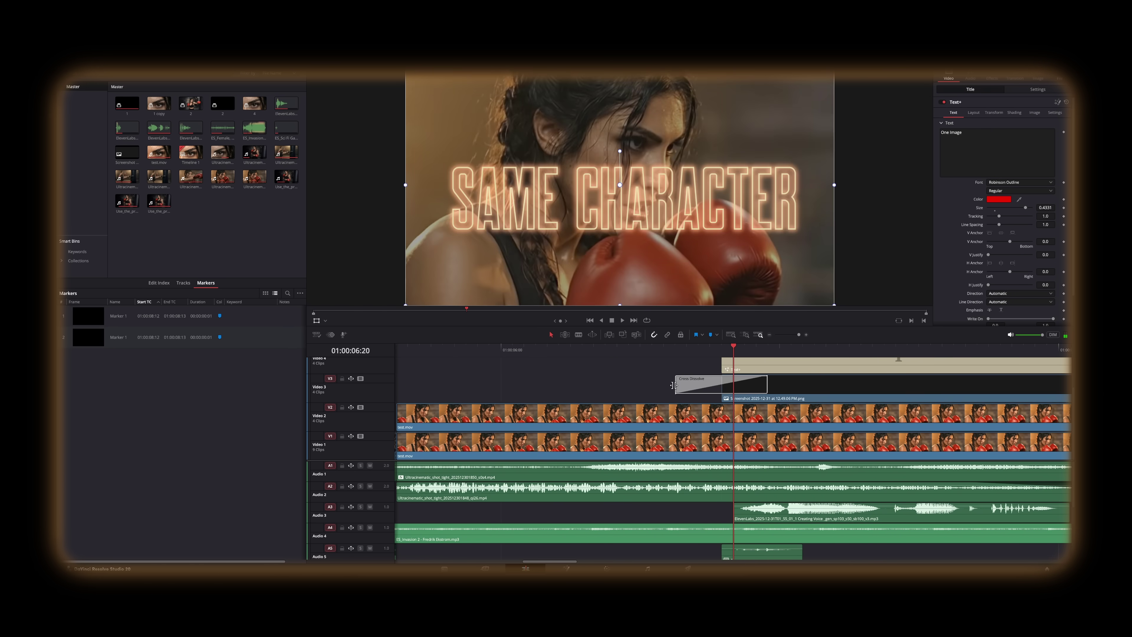
left_click(678, 387)
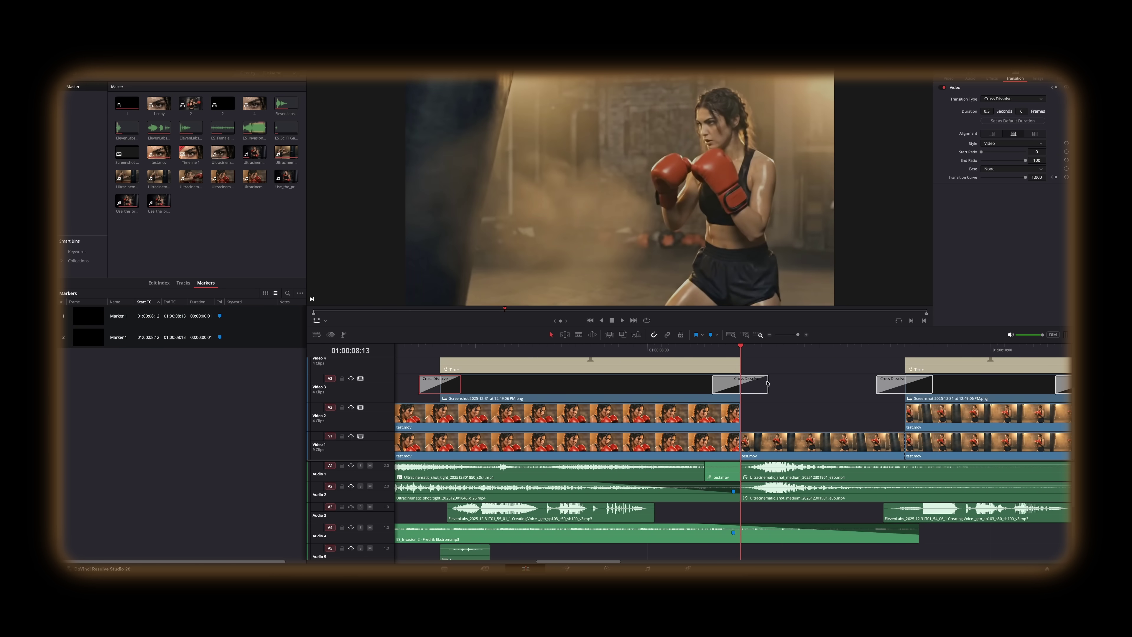